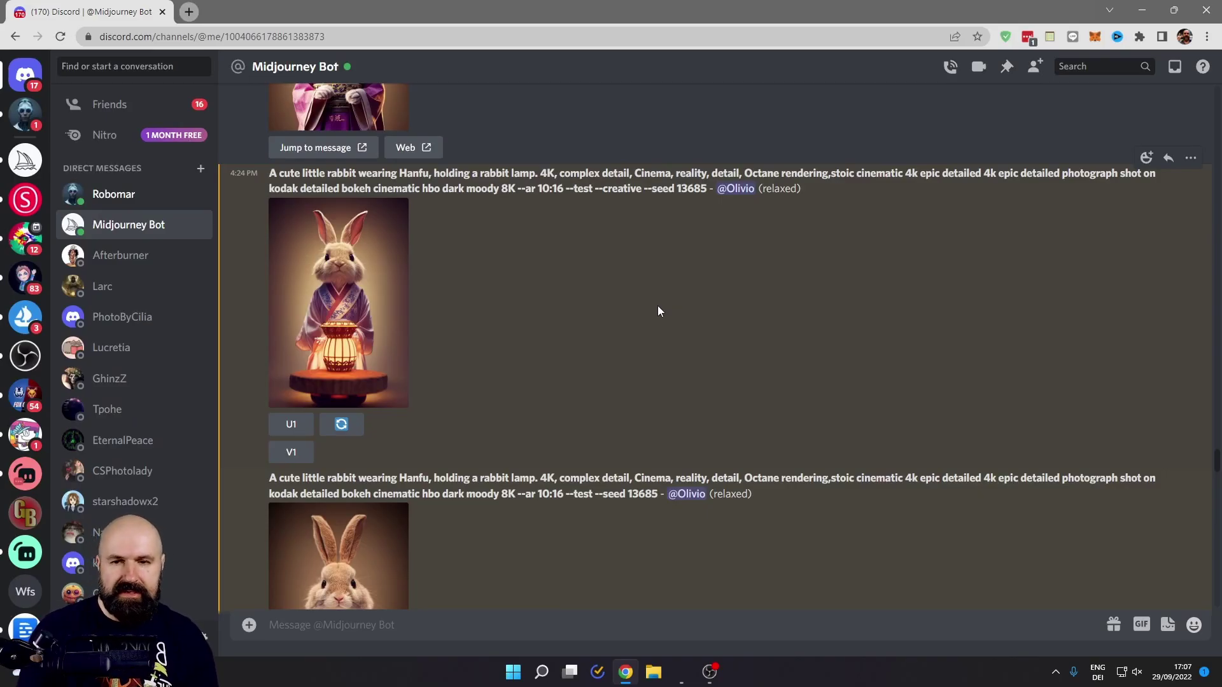
React to the rabbit lamp image message with the envelope emoji to request its seed.
right_click(355, 250)
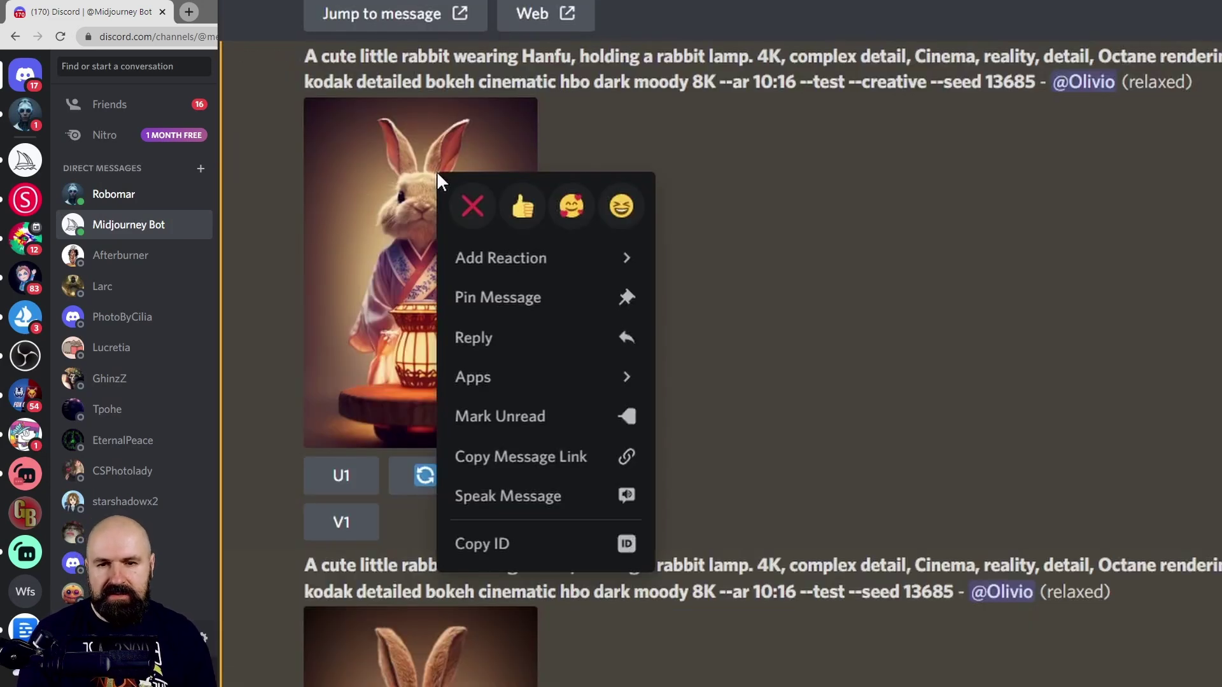
mouse_move(544, 82)
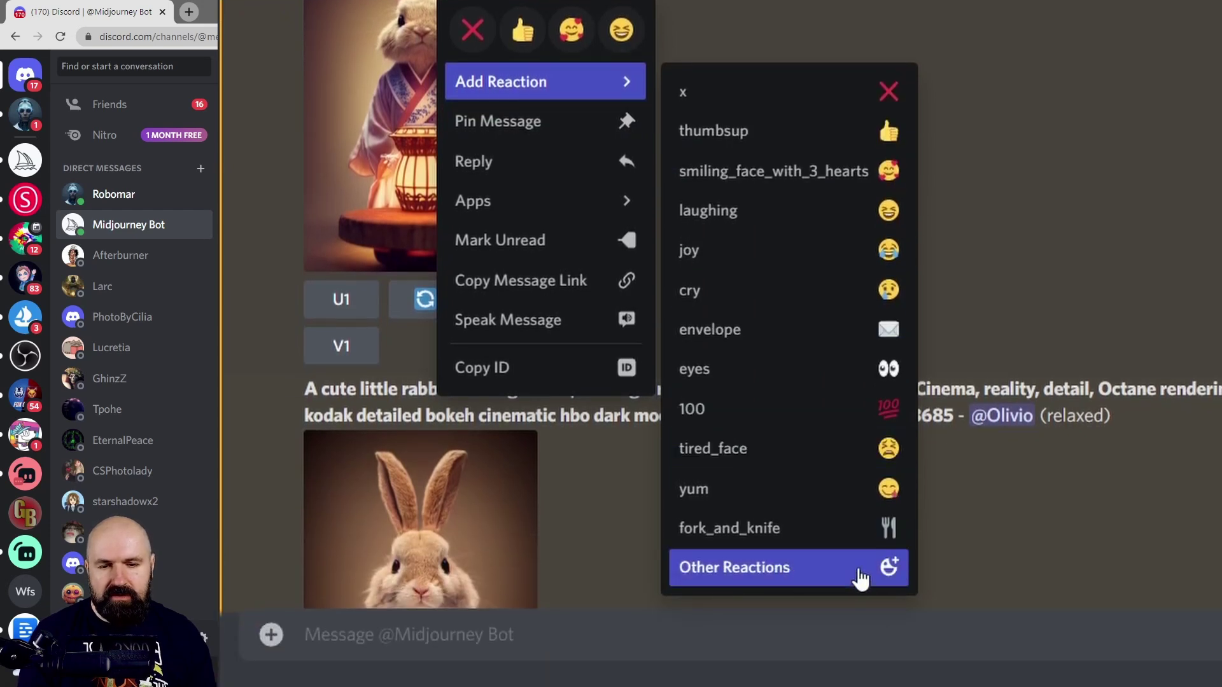
left_click(890, 572)
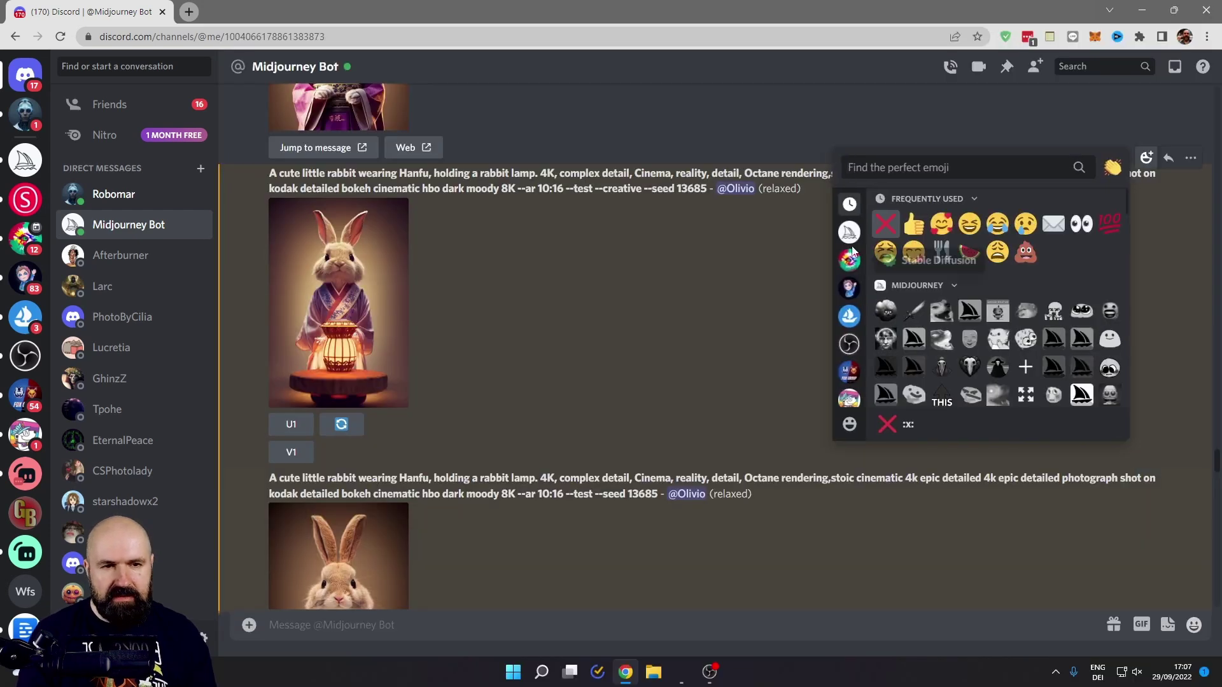
type("env")
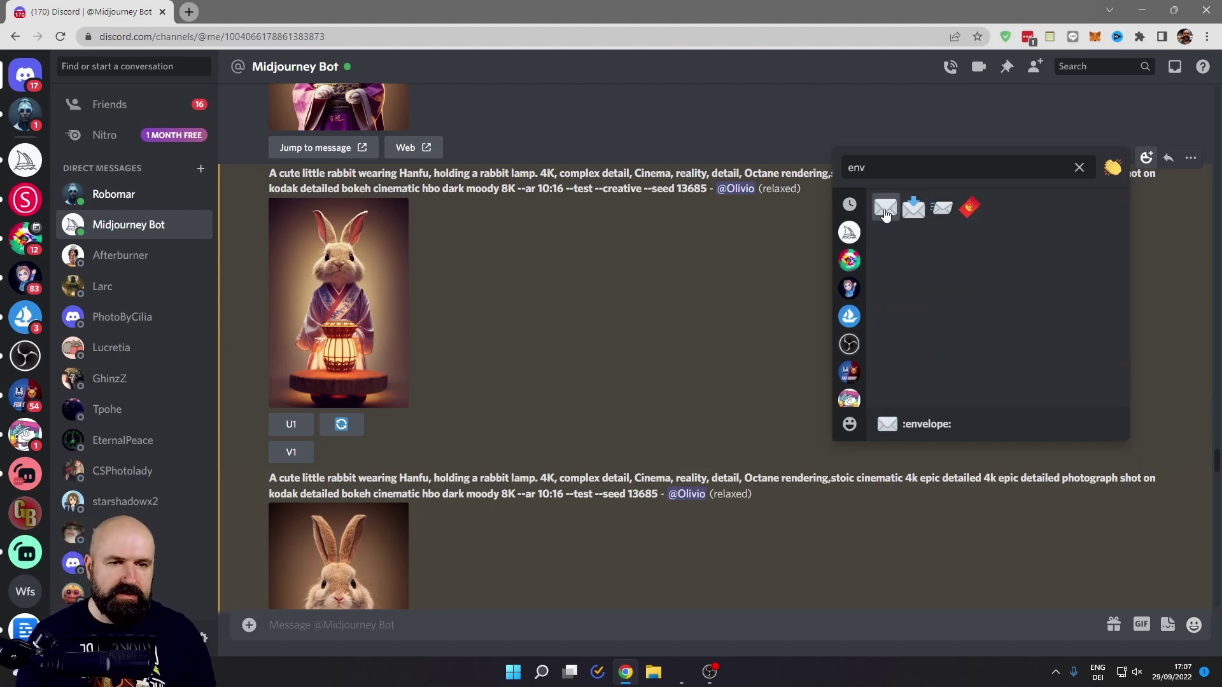
left_click(885, 212)
scroll(726, 382, "down", 10)
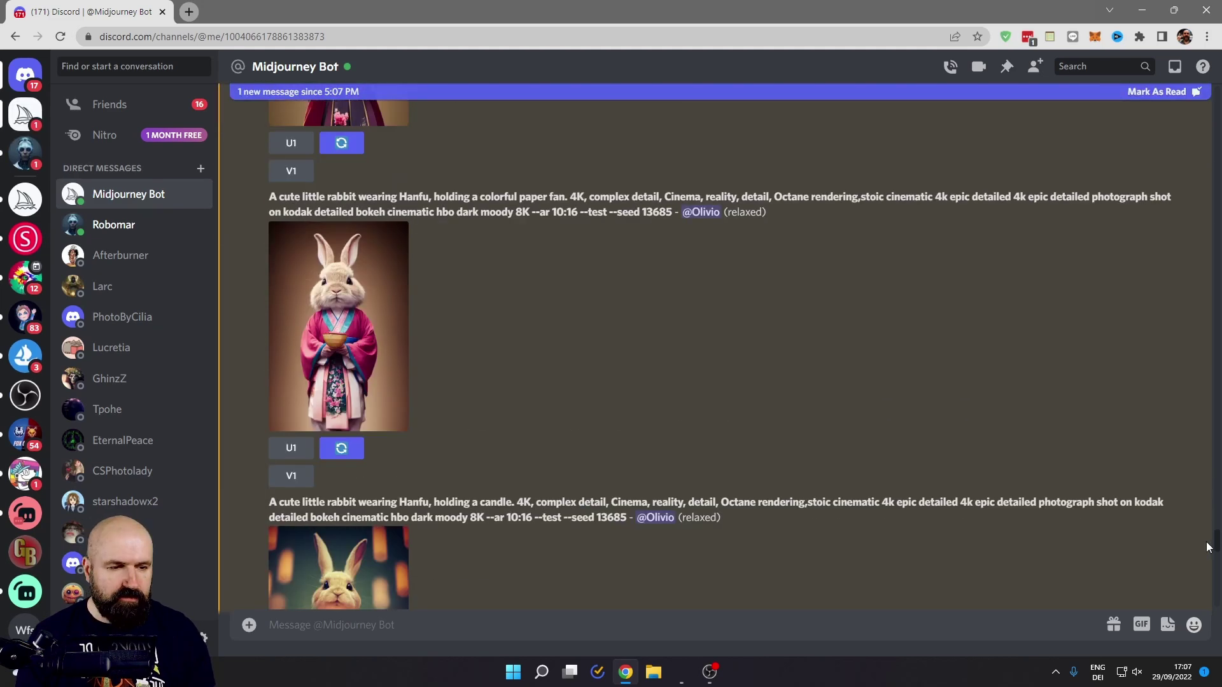